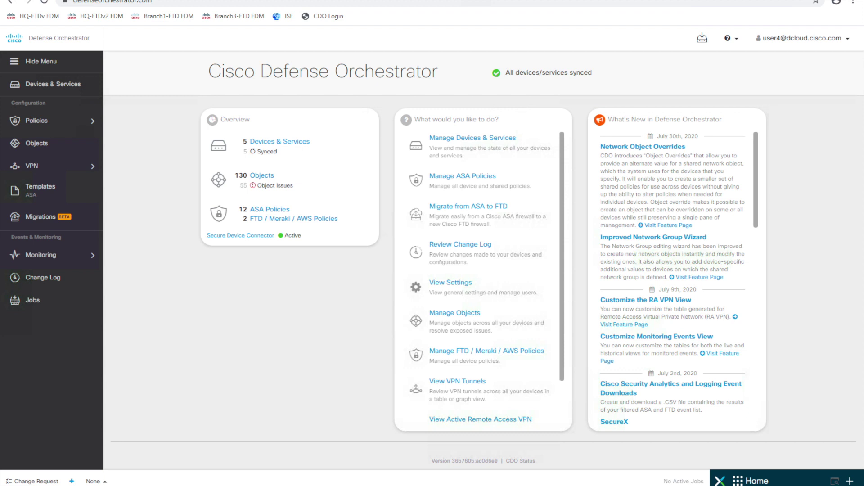
# Go to the Devices & Services page listing the five managed devices
pyautogui.click(55, 84)
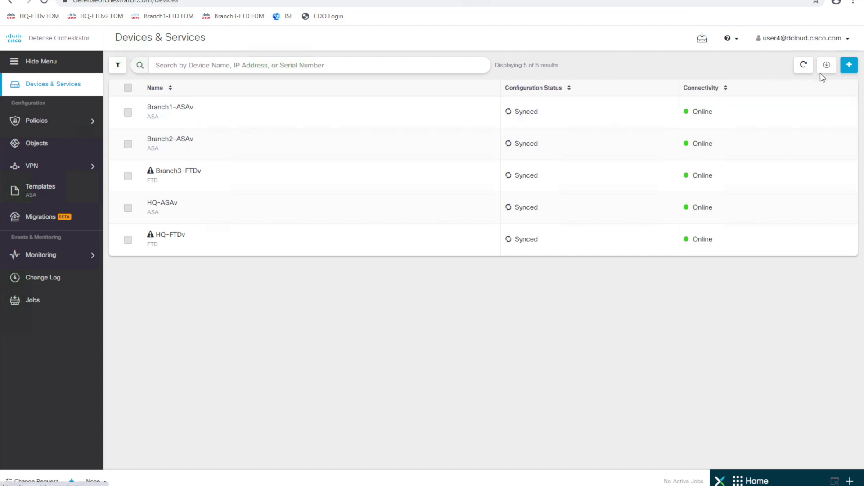
# Begin credential-based FTD onboarding for device HQ-FTDv-2 at 198.18.1.4
pyautogui.click(849, 70)
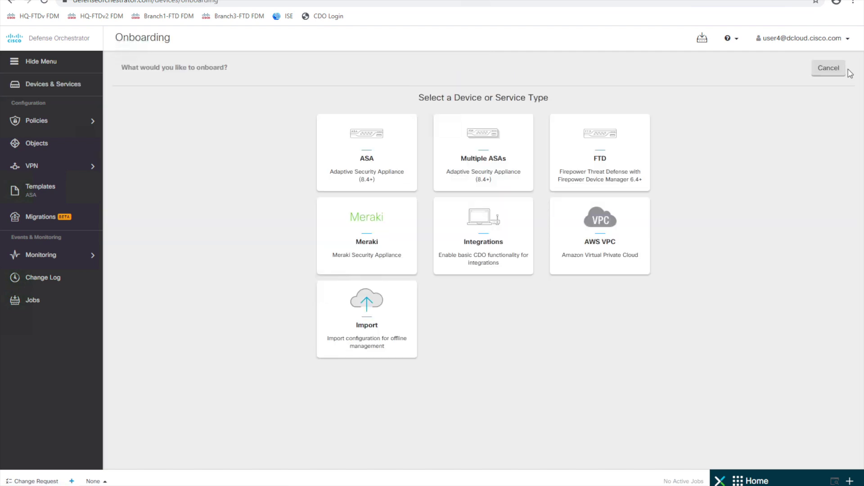
pyautogui.click(603, 166)
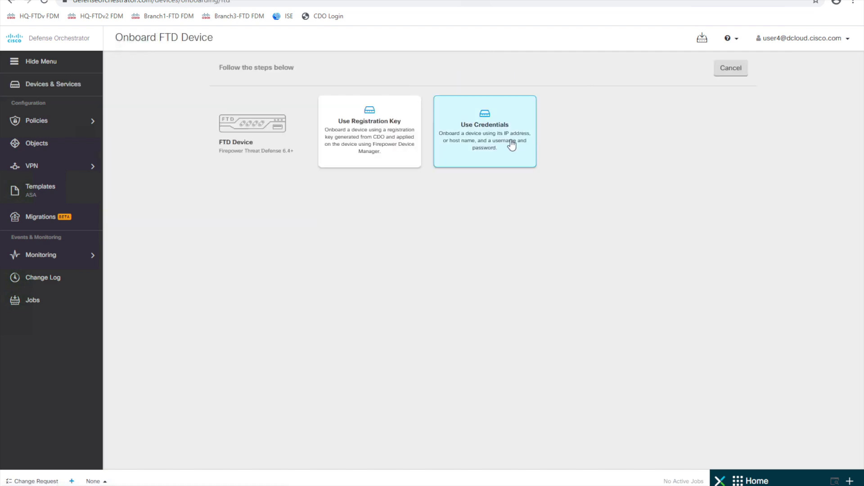
pyautogui.click(507, 143)
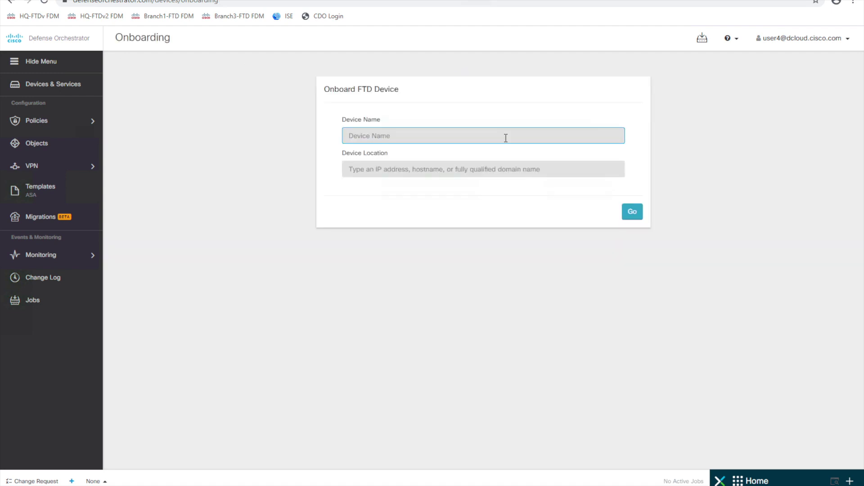
pyautogui.write('HQ-FTDv-2')
pyautogui.press('Tab')
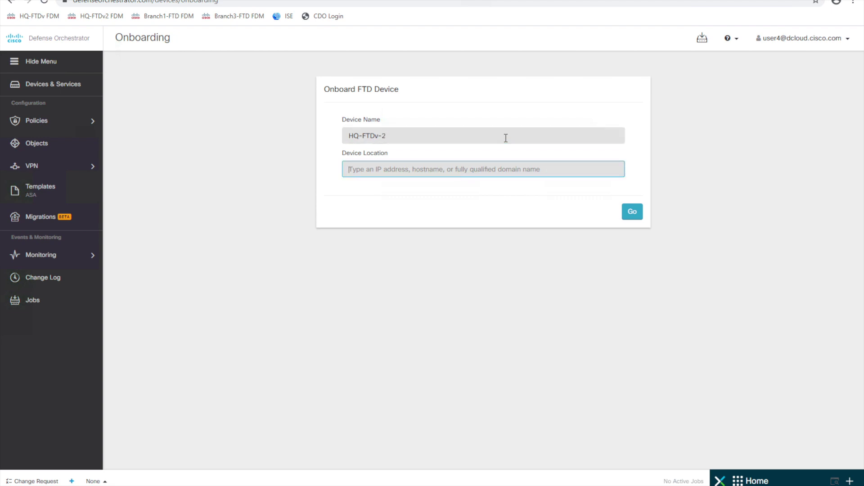
pyautogui.write('198.18.1.4')
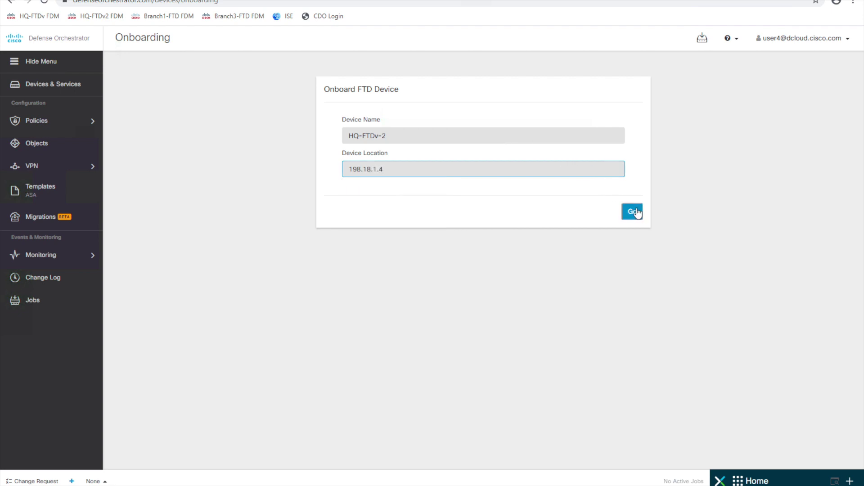
pyautogui.click(633, 212)
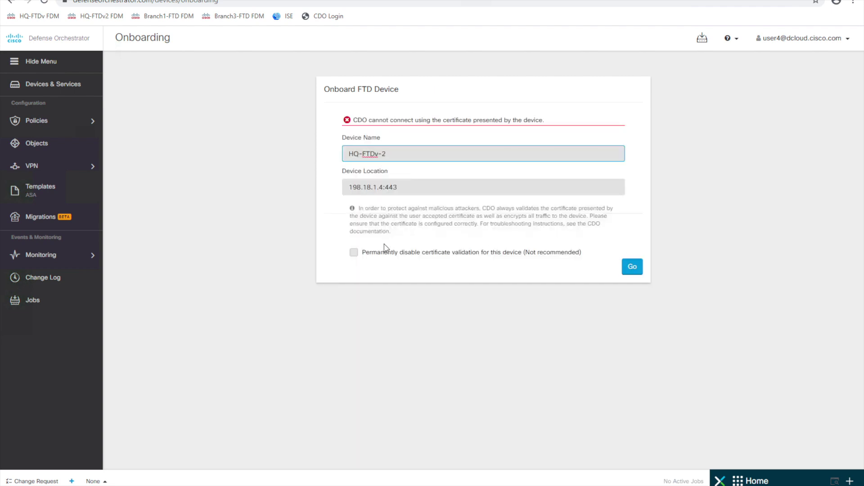
# Permanently disable certificate validation and connect to HQ-FTDv-2 with the admin username and password
pyautogui.click(365, 255)
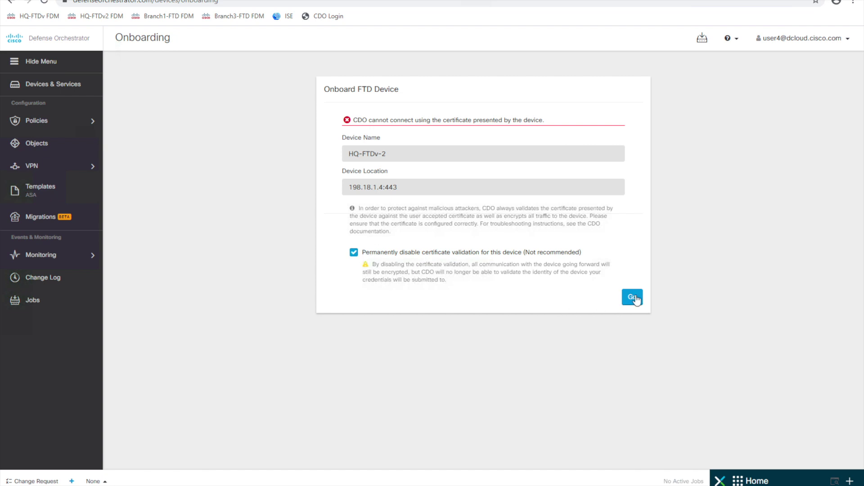
pyautogui.click(632, 298)
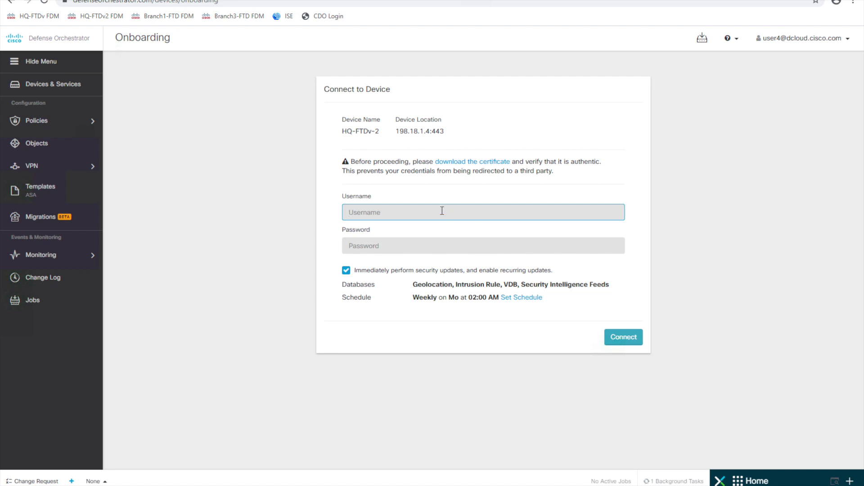
pyautogui.write('admin')
pyautogui.press('Tab')
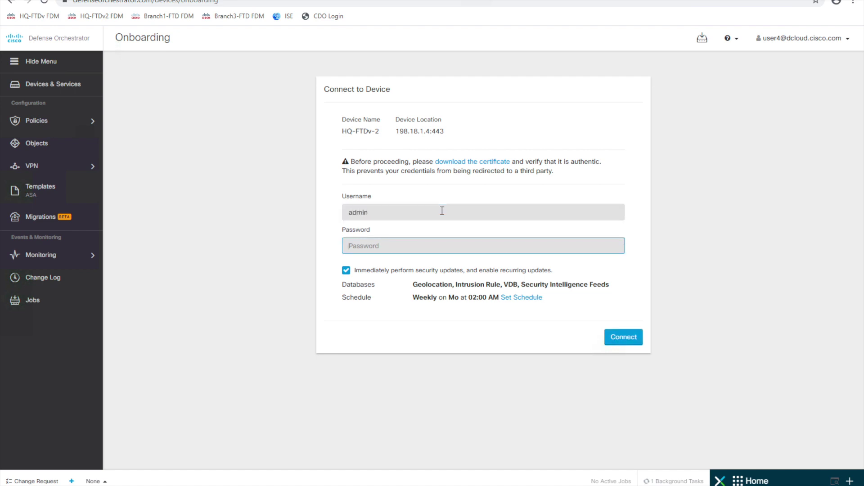
pyautogui.write('••••••••••')
pyautogui.click(618, 334)
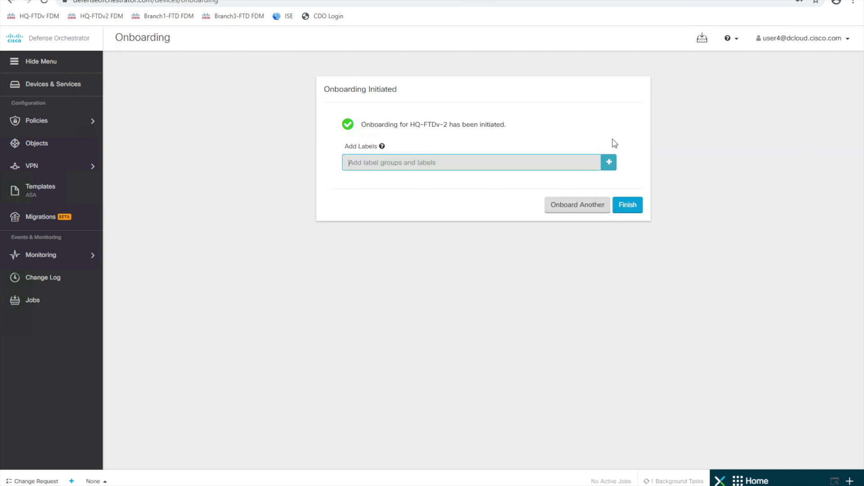
# Add the Branch: HQ label to HQ-FTDv-2 and finish onboarding
pyautogui.write('Branch')
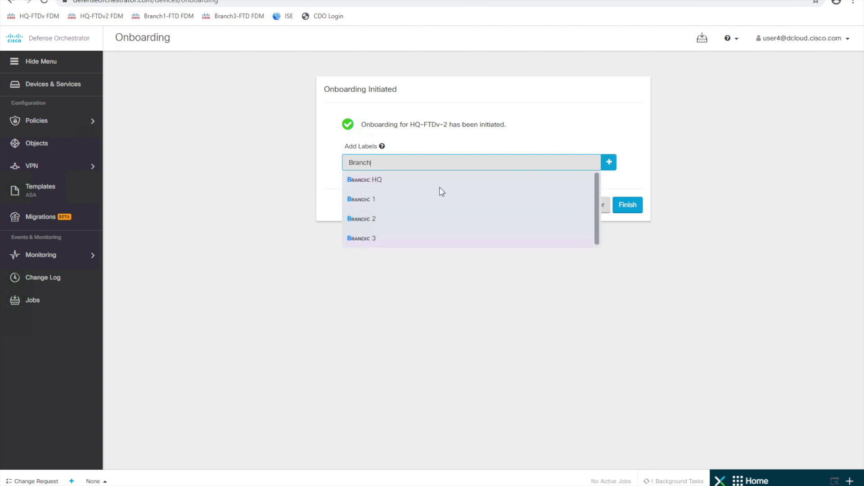
pyautogui.click(425, 180)
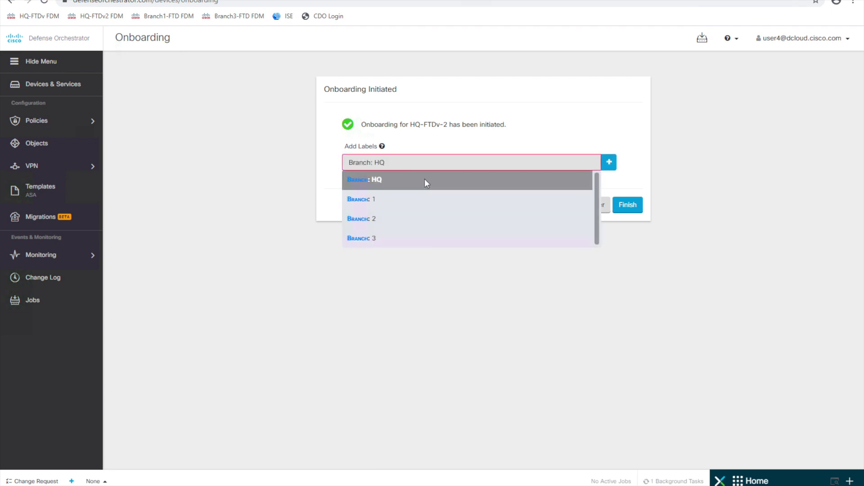
pyautogui.click(609, 163)
pyautogui.click(627, 223)
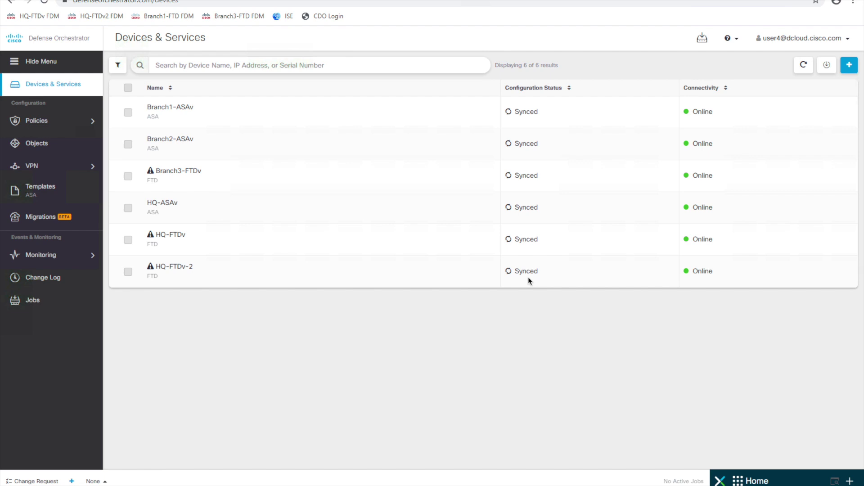
# View HQ-FTDv's details, then HQ-FTDv-2's, then return to HQ-FTDv's details
pyautogui.click(380, 246)
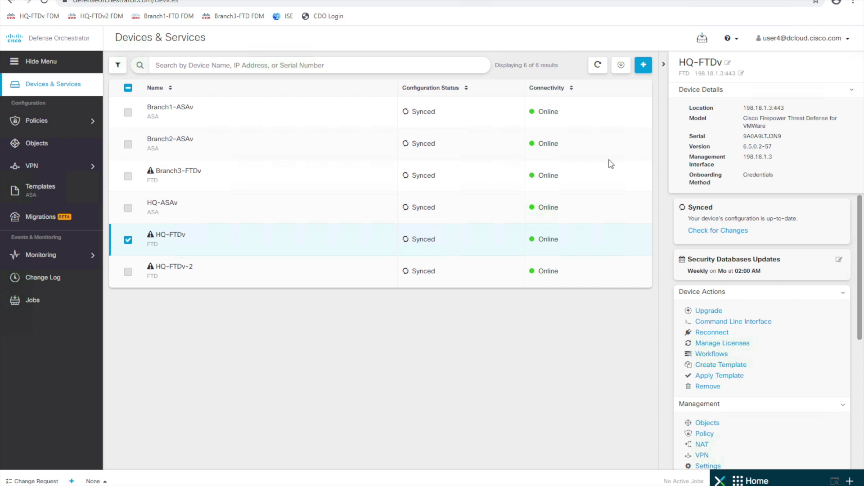
pyautogui.click(299, 273)
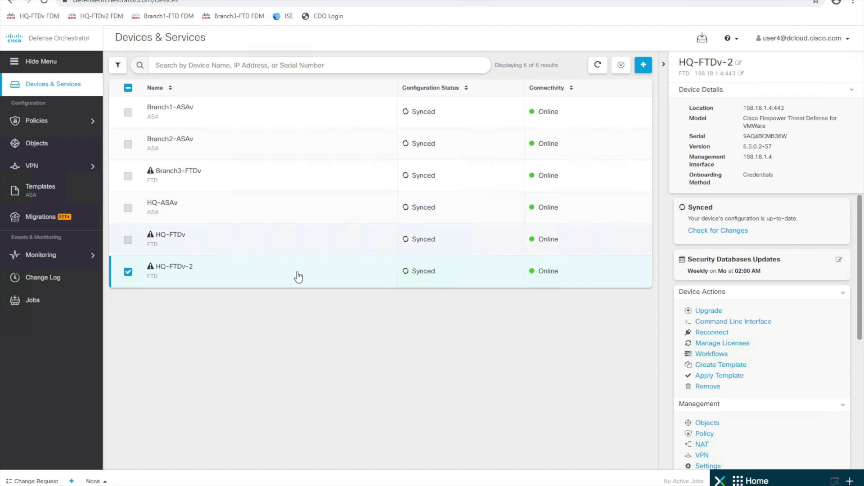
pyautogui.click(293, 242)
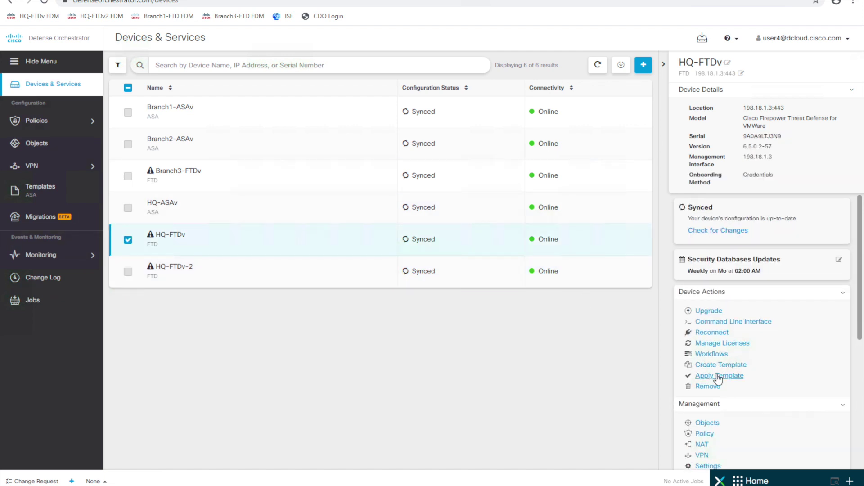
# Review which licenses HQ-FTDv has, then select HQ-FTDv-2
pyautogui.click(731, 343)
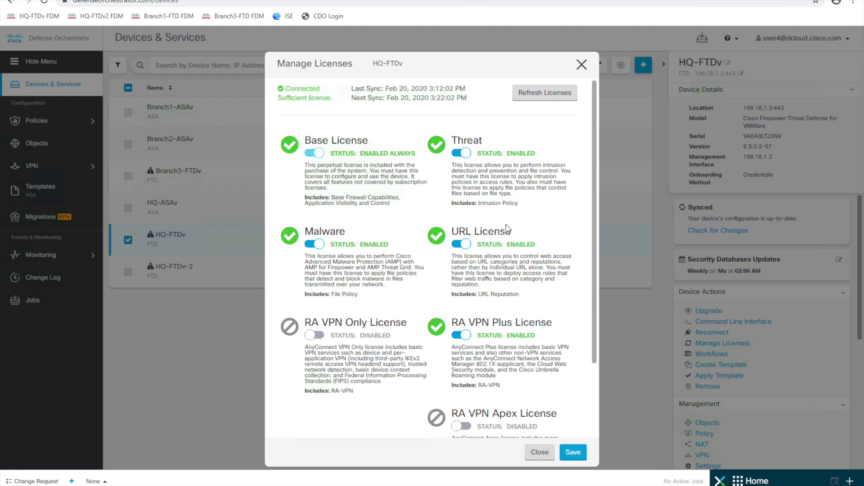
pyautogui.click(582, 66)
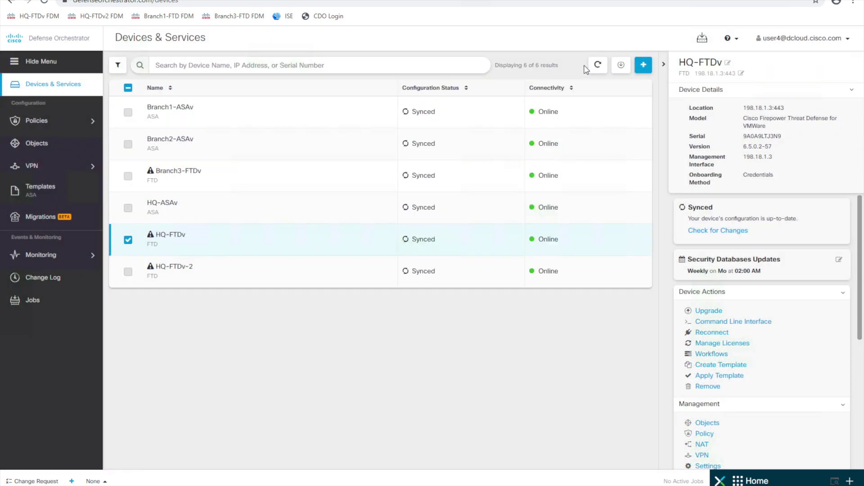
pyautogui.click(245, 274)
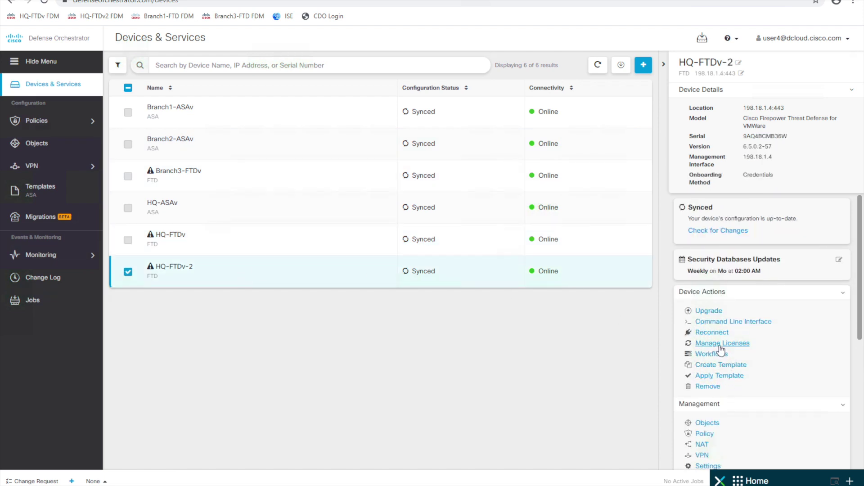
# Enable Threat, Malware, URL and RA VPN Plus licenses on HQ-FTDv-2 and save
pyautogui.click(720, 345)
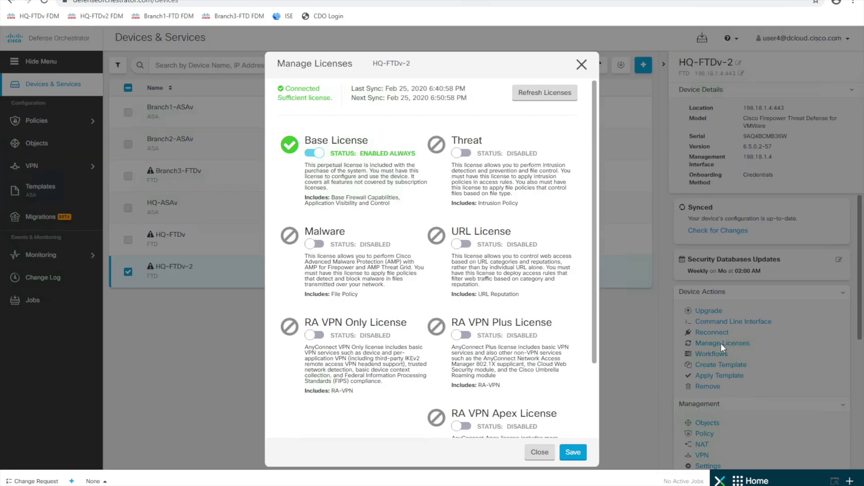
pyautogui.click(464, 154)
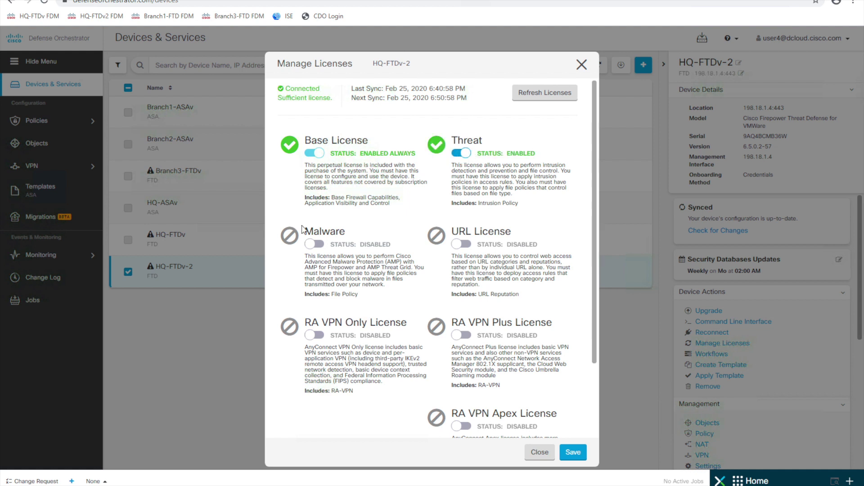
pyautogui.click(319, 245)
pyautogui.click(468, 246)
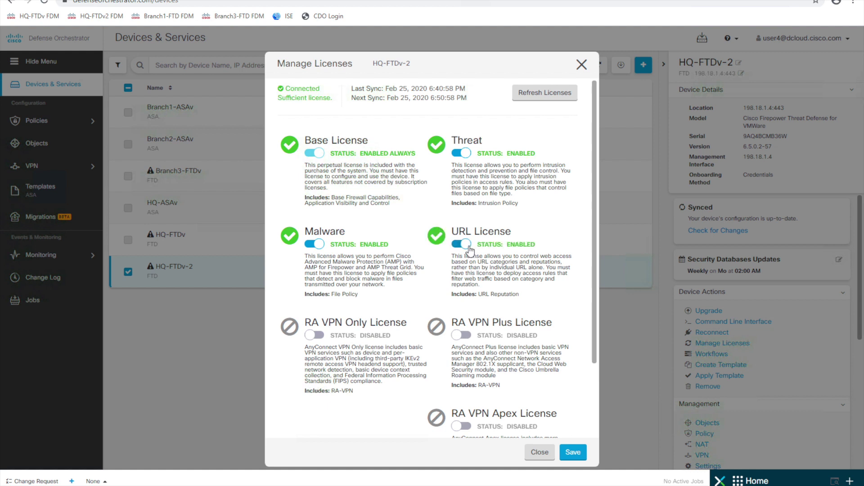
pyautogui.click(469, 337)
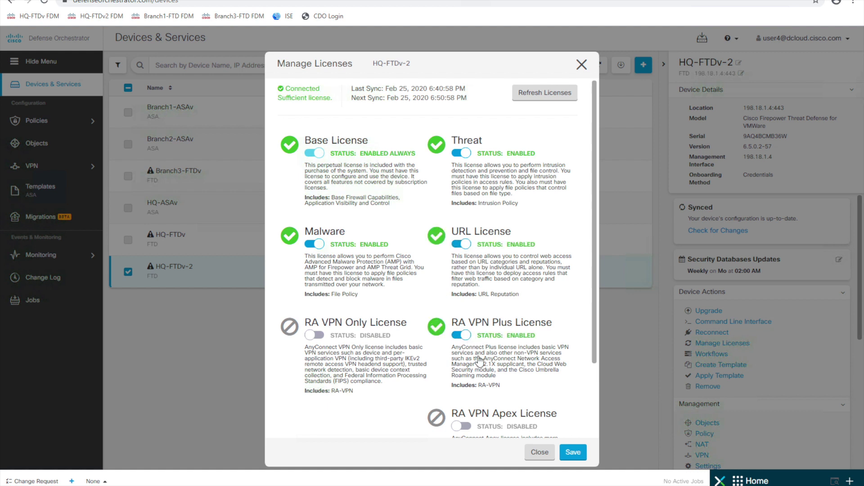
pyautogui.click(580, 458)
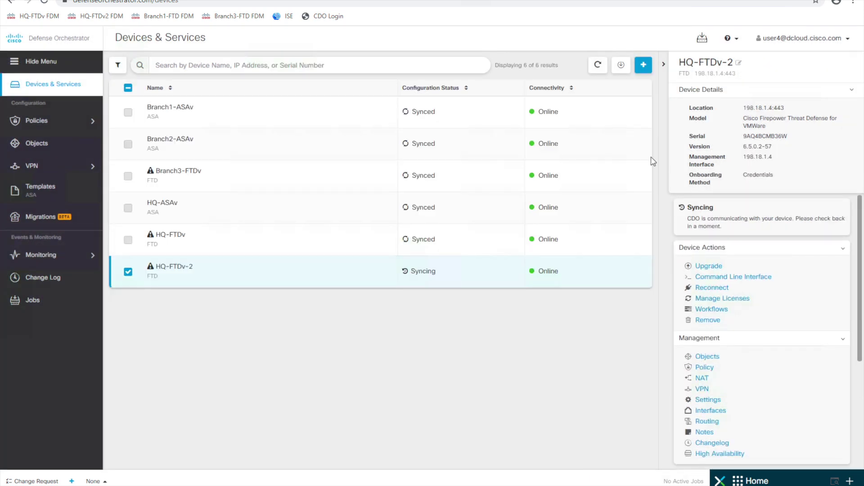
# Check that no device changes are pending deployment, then show HQ-FTDv's details
pyautogui.click(702, 39)
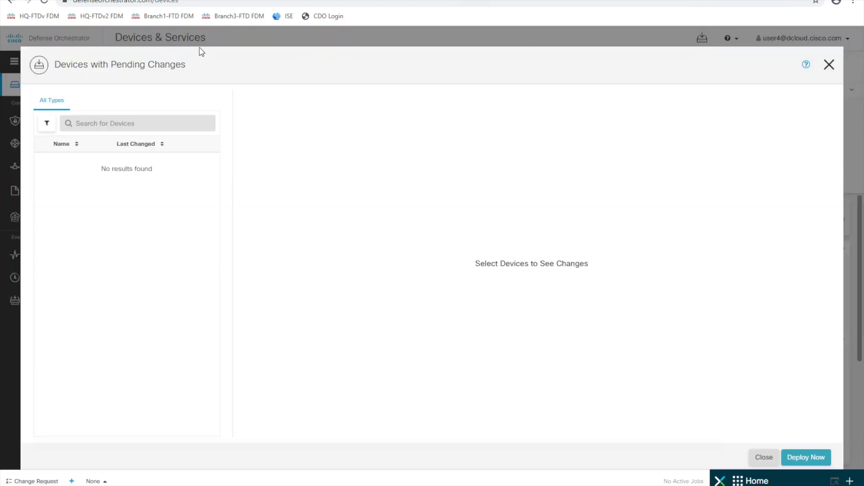
pyautogui.click(829, 65)
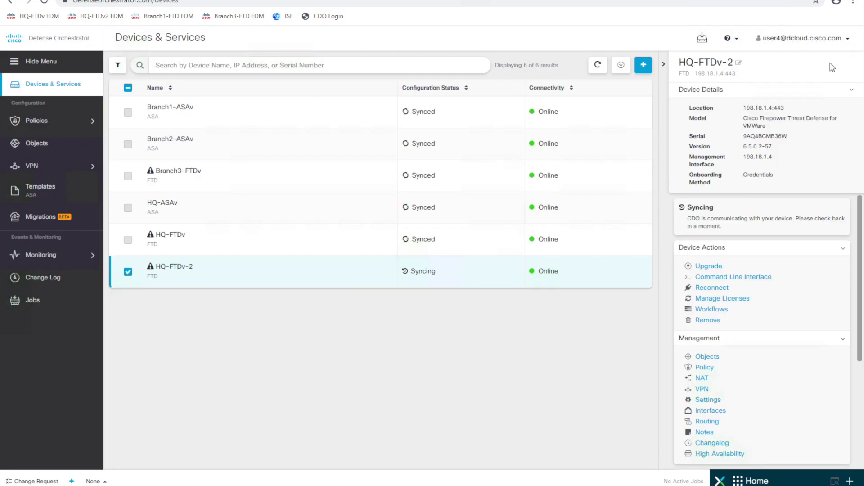
pyautogui.click(232, 248)
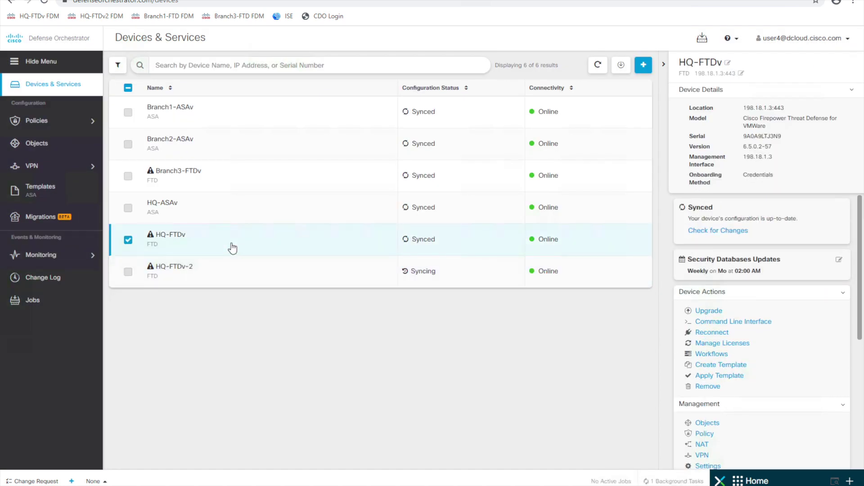
pyautogui.scroll(-3, 828, 354)
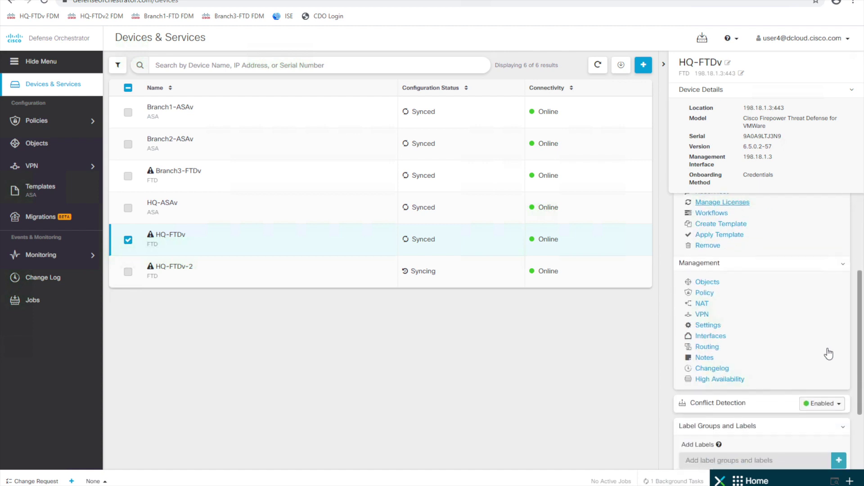
pyautogui.scroll(-1, 829, 354)
# Start high availability on HQ-FTDv with HQ-FTDv-2 as the secondary device
pyautogui.click(738, 362)
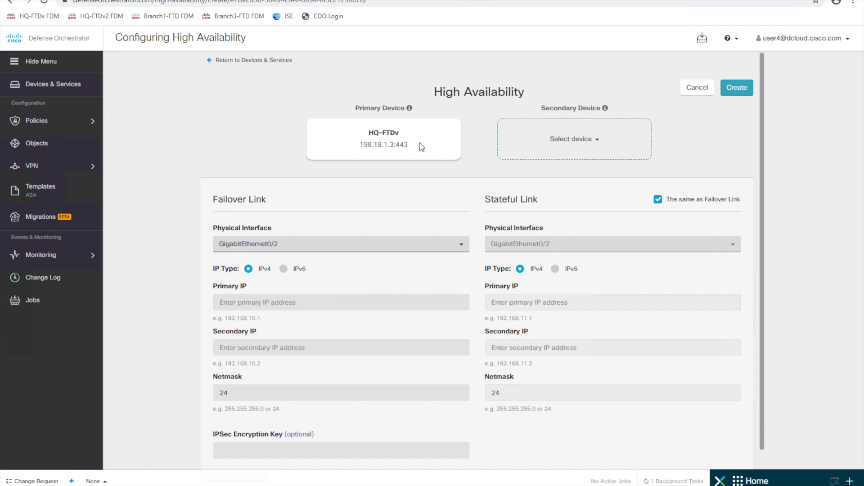
pyautogui.click(586, 146)
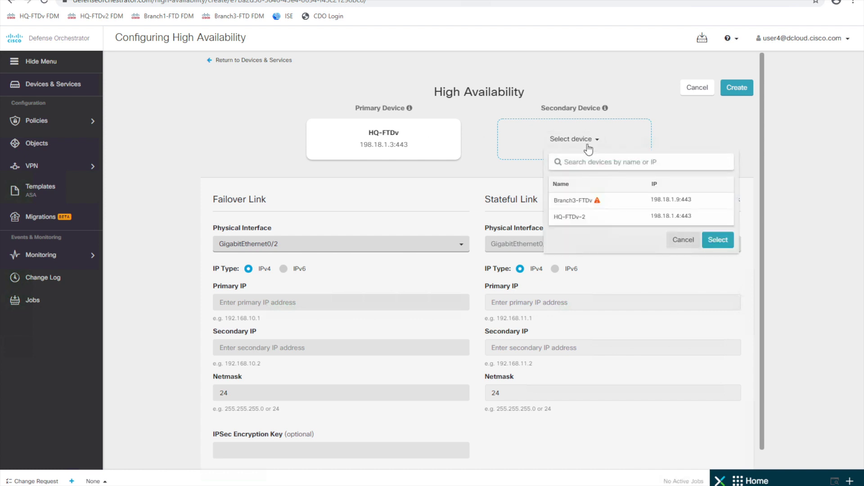
pyautogui.click(583, 220)
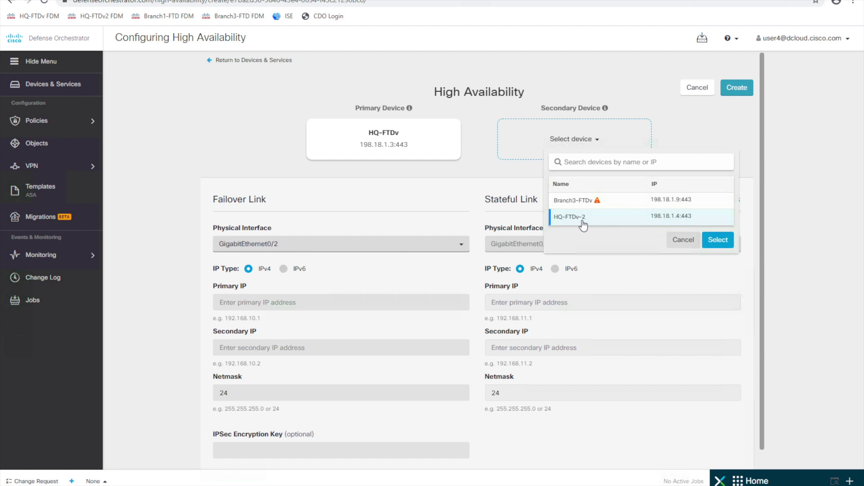
pyautogui.click(718, 240)
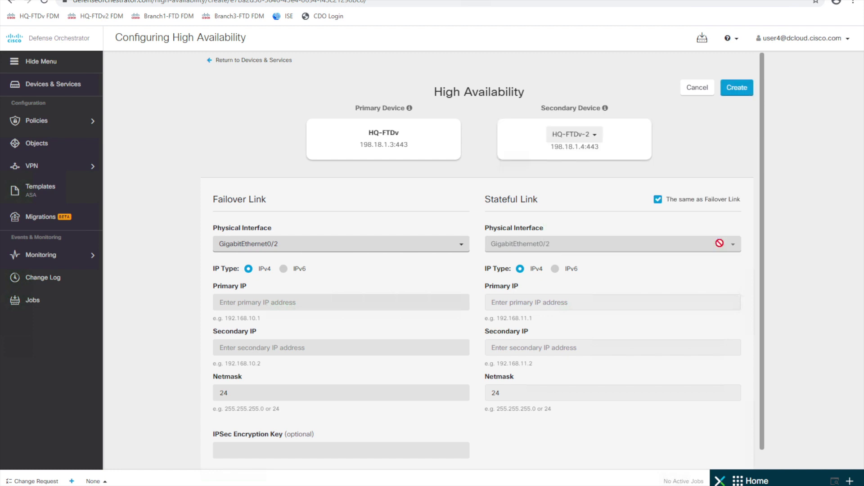
# Use GigabitEthernet0/2 as the failover link physical interface
pyautogui.click(442, 248)
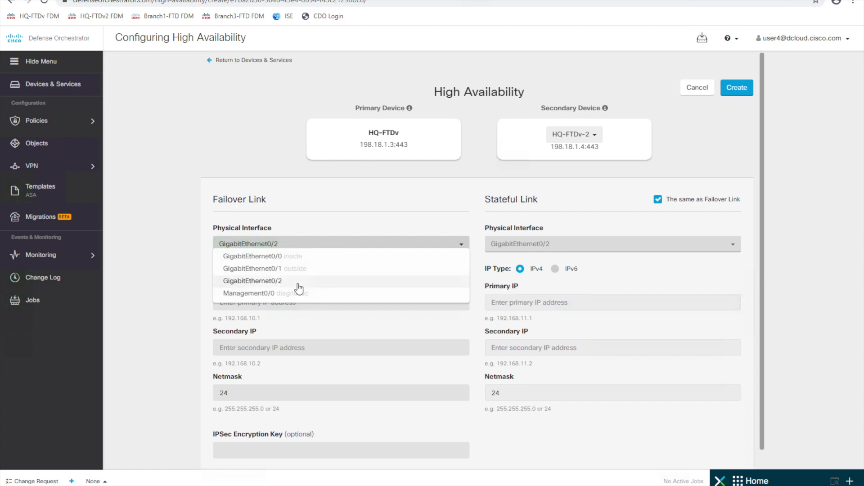
pyautogui.click(299, 281)
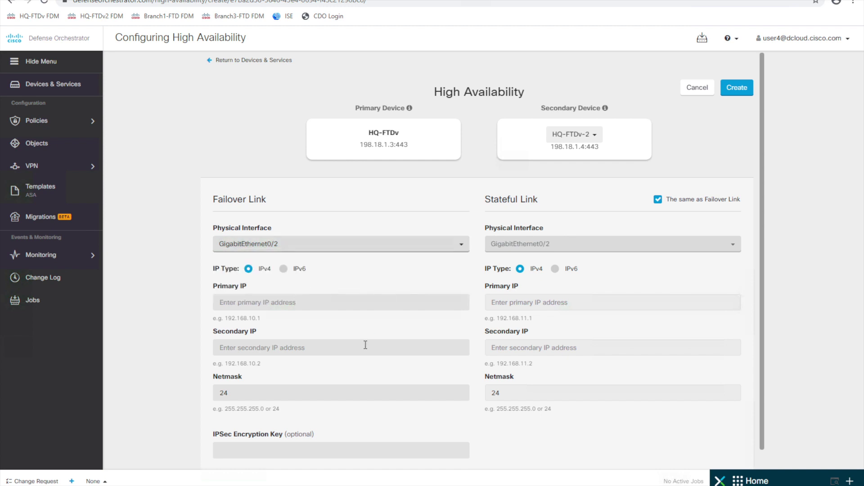
pyautogui.click(342, 303)
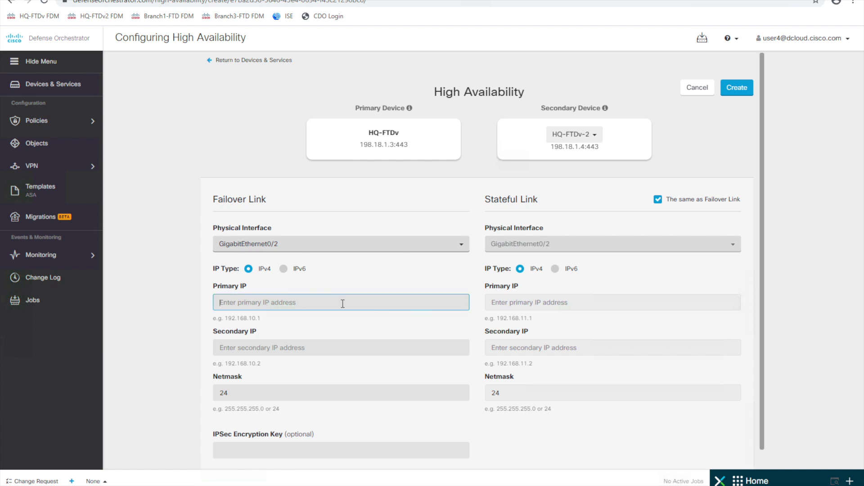
# Enter failover link primary IP 198.19.254.1 and secondary IP 198.19.254.2
pyautogui.write('198.19.254.1')
pyautogui.press('Tab')
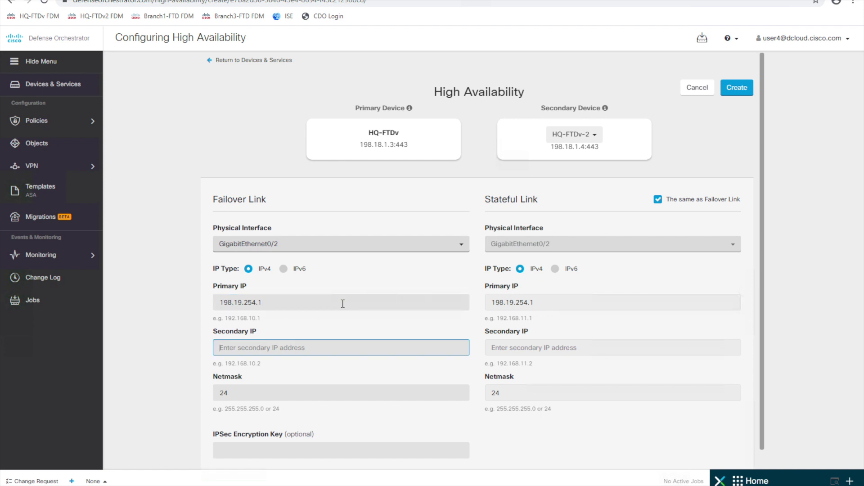
pyautogui.write('198.19.254.2')
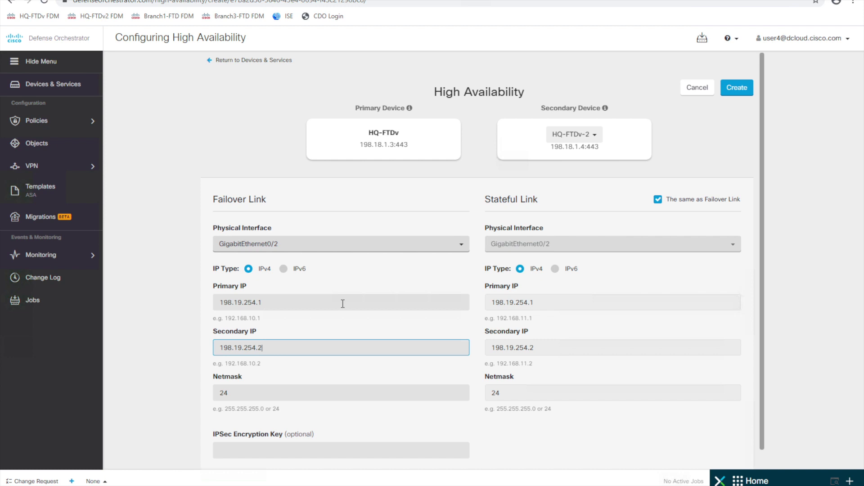
pyautogui.scroll(-1, 347, 353)
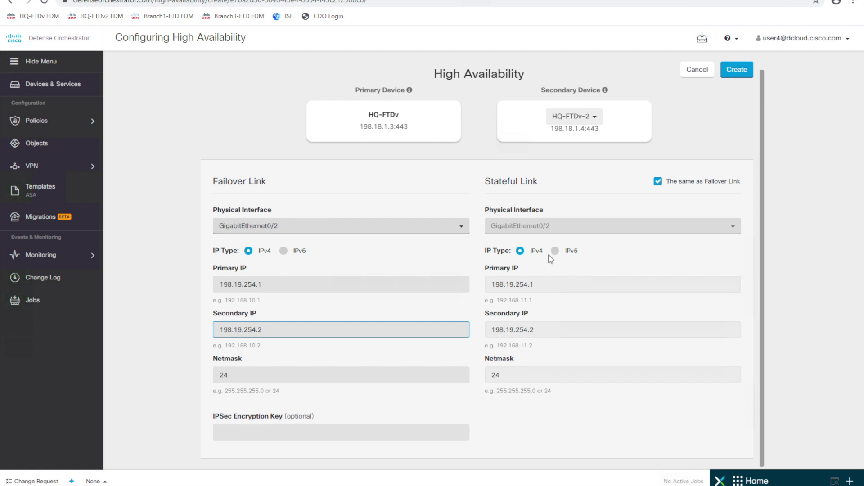
pyautogui.scroll(-1, 569, 290)
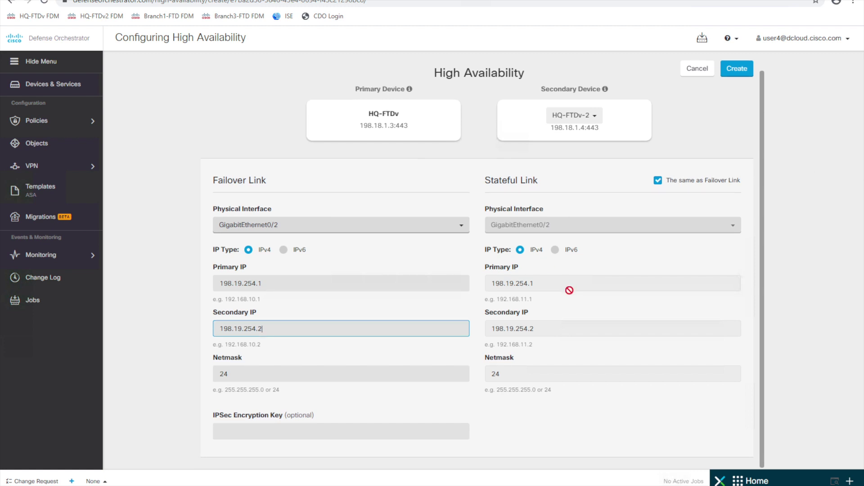
# Create the HA pair and wait for HQ-FTDv/HQ-FTDv-2 to show primary Active, secondary Standby
pyautogui.click(733, 74)
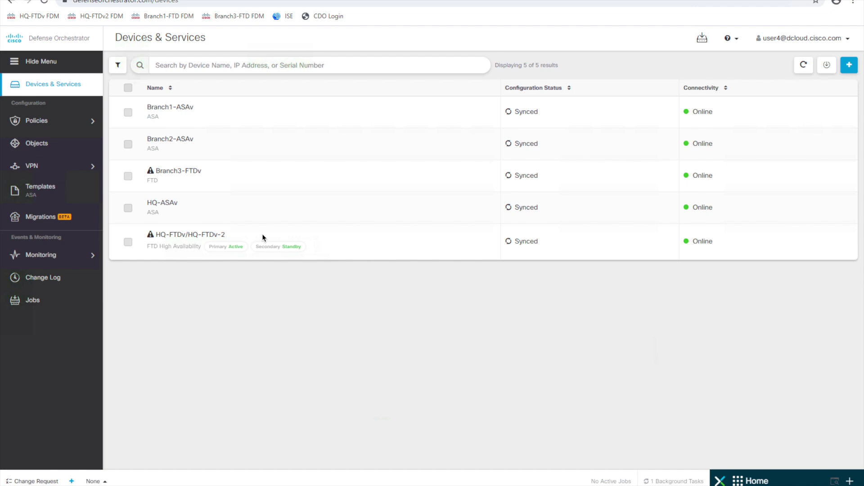
# Show the details panel for the HQ-FTDv/HQ-FTDv-2 pair in Devices & Services
pyautogui.click(386, 247)
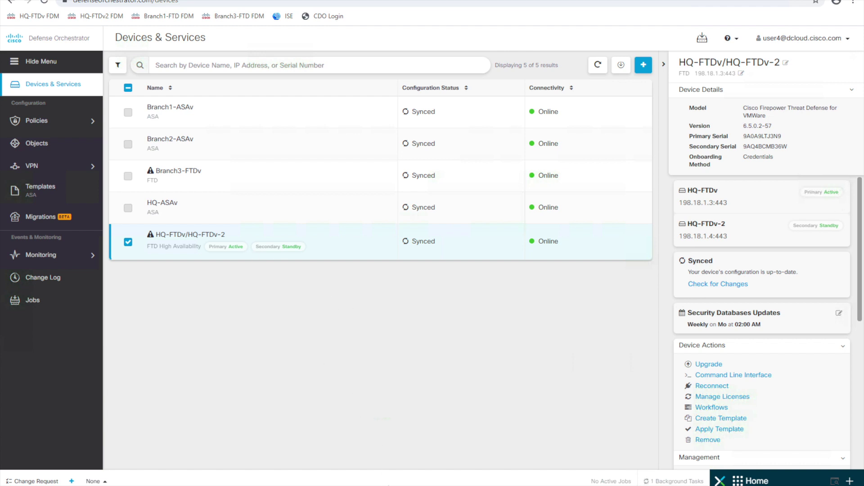
pyautogui.moveTo(391, 485)
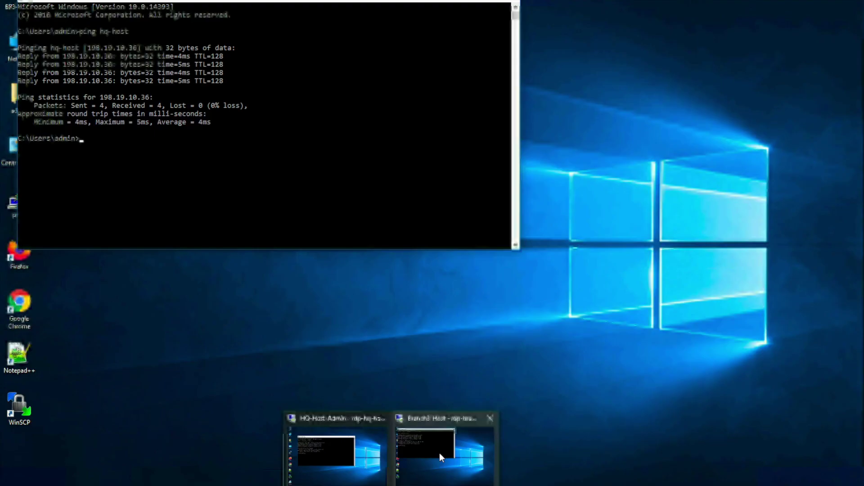
# On the Branch3 host, run ping hq-host in the command prompt
pyautogui.click(439, 452)
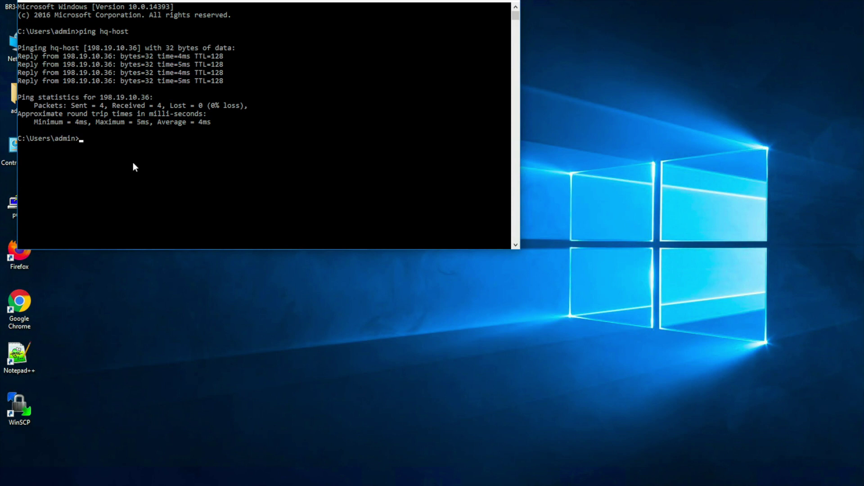
pyautogui.write('ping hq-host')
pyautogui.press('Return')
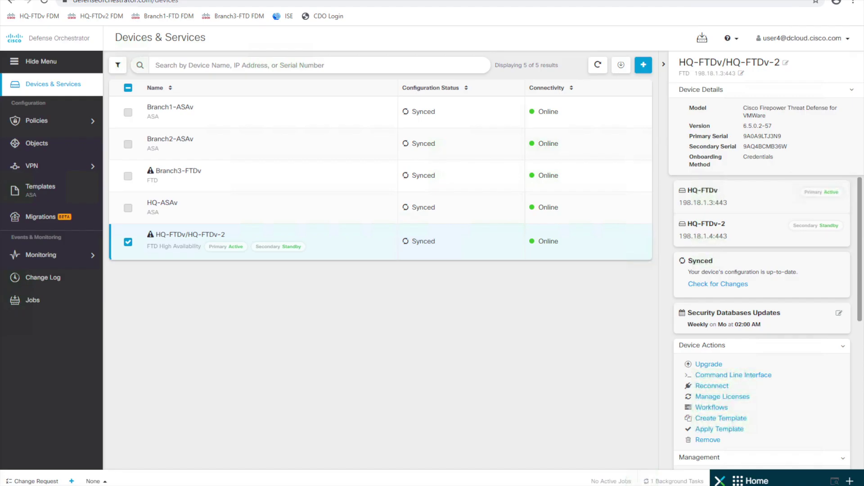
# Open the Site-to-Site VPN tunnels list and refresh it to check HQ-BR3-VPN's status
pyautogui.click(48, 174)
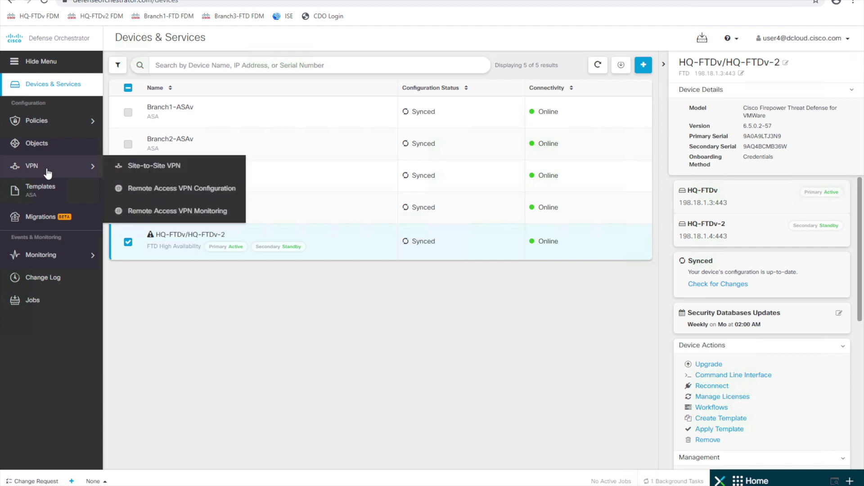
pyautogui.click(154, 165)
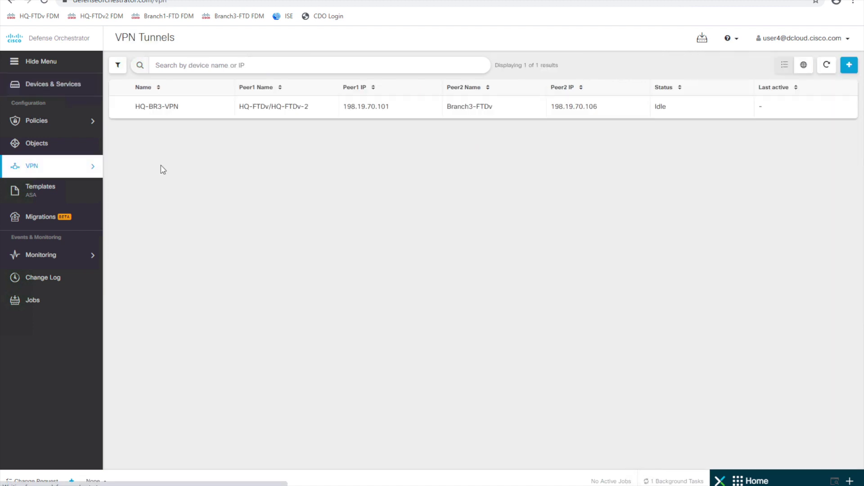
pyautogui.click(827, 65)
pyautogui.click(828, 67)
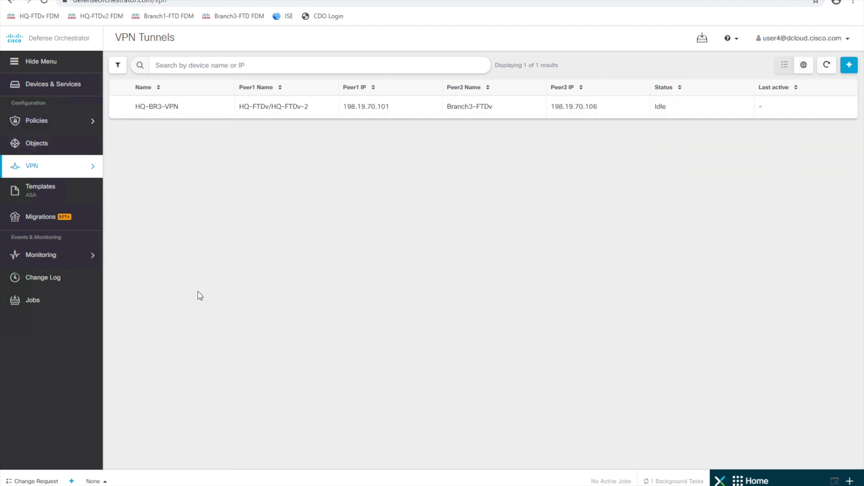
# On the HQ host, rerun ping branch3-host to reach 198.19.50.36
pyautogui.moveTo(391, 485)
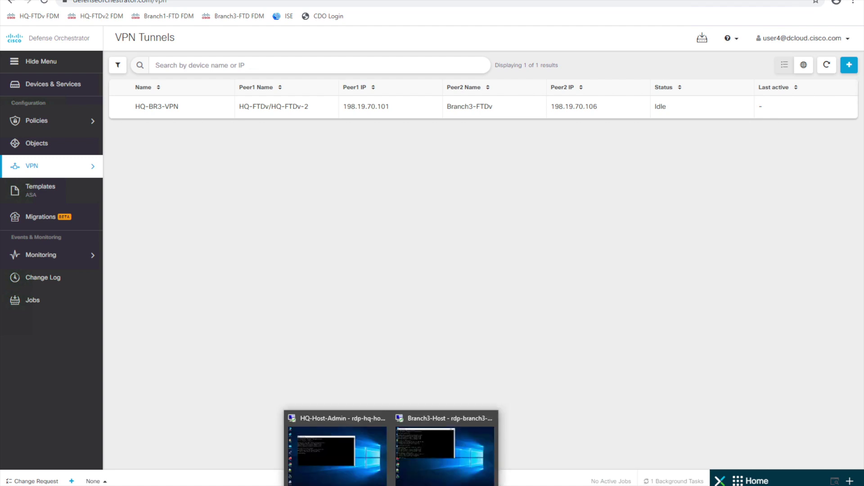
pyautogui.click(337, 457)
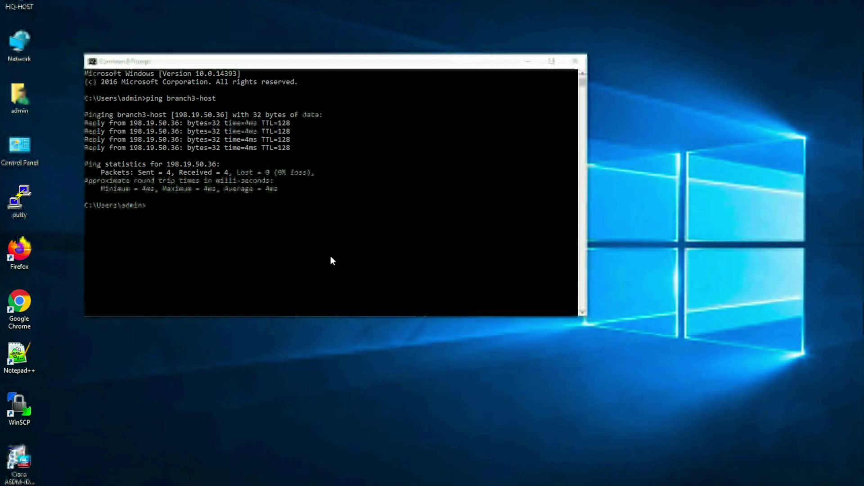
pyautogui.click(297, 237)
pyautogui.press('Up')
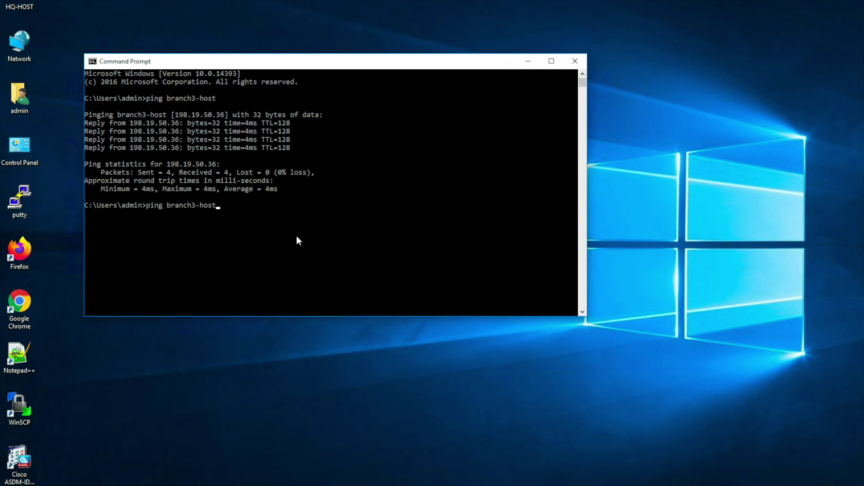
pyautogui.press('Return')
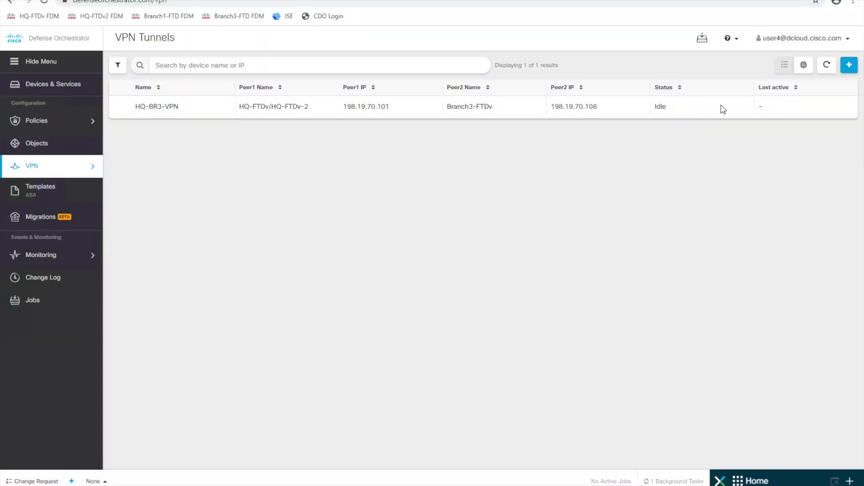
# Refresh the VPN tunnels, then open the HQ-FTDv/HQ-FTDv-2 pair's High Availability page
pyautogui.click(826, 65)
pyautogui.click(826, 65)
pyautogui.click(63, 84)
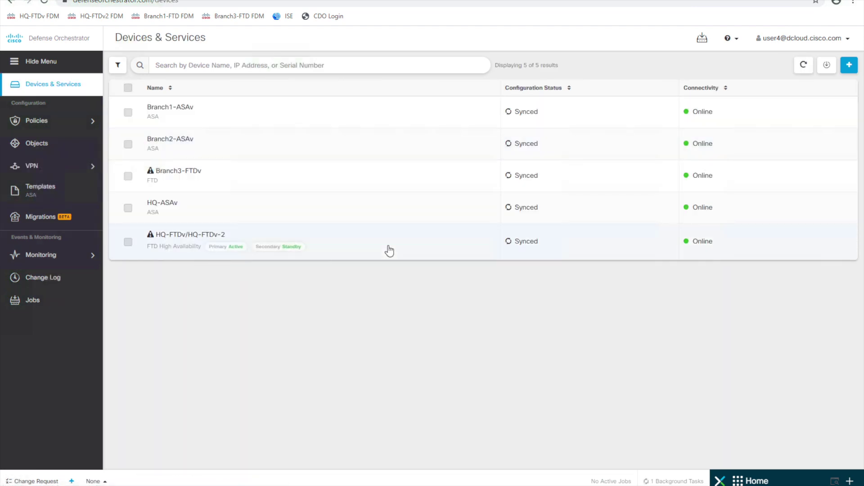
pyautogui.click(390, 251)
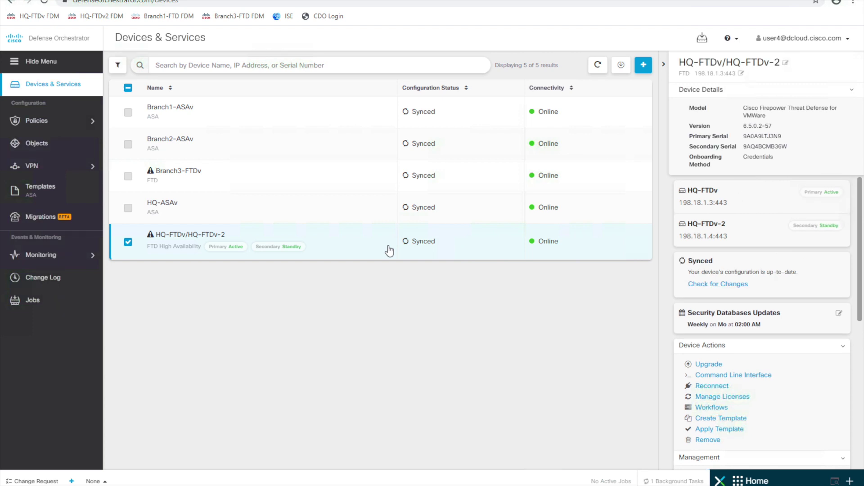
pyautogui.scroll(-4, 717, 450)
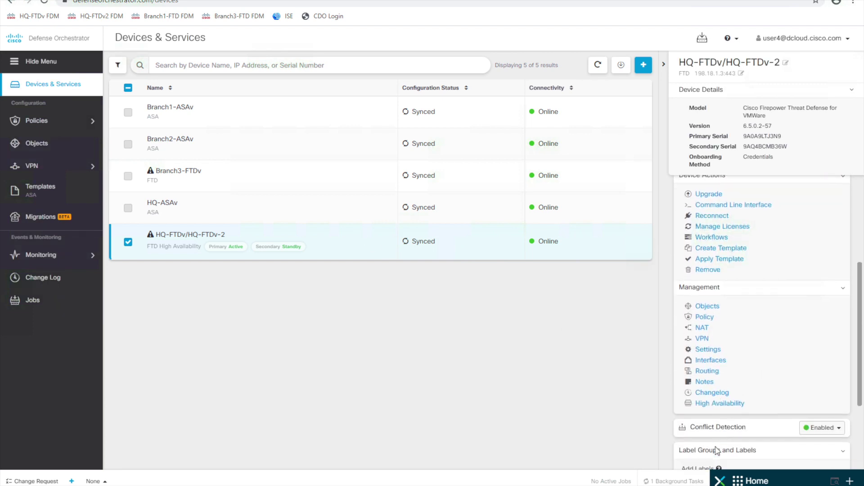
pyautogui.click(710, 404)
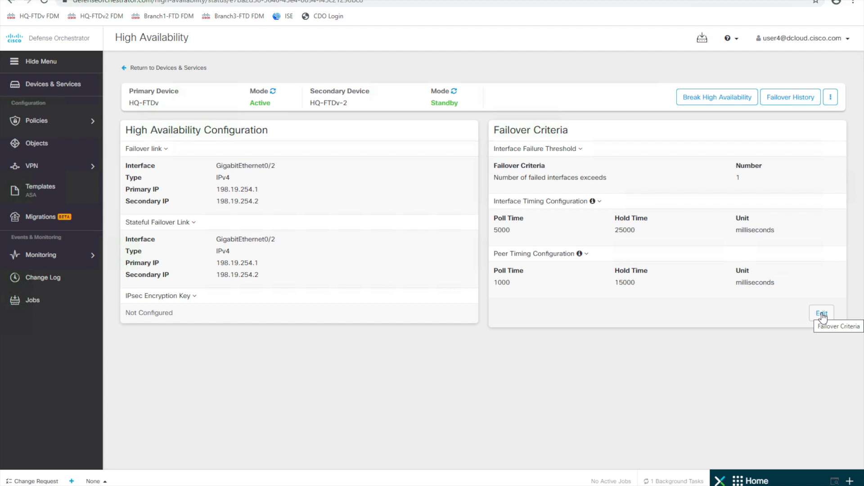
pyautogui.click(823, 317)
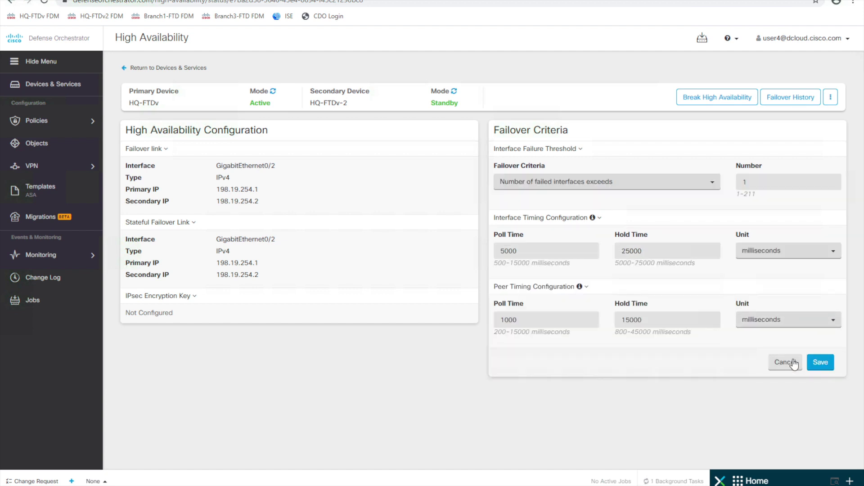
pyautogui.click(794, 364)
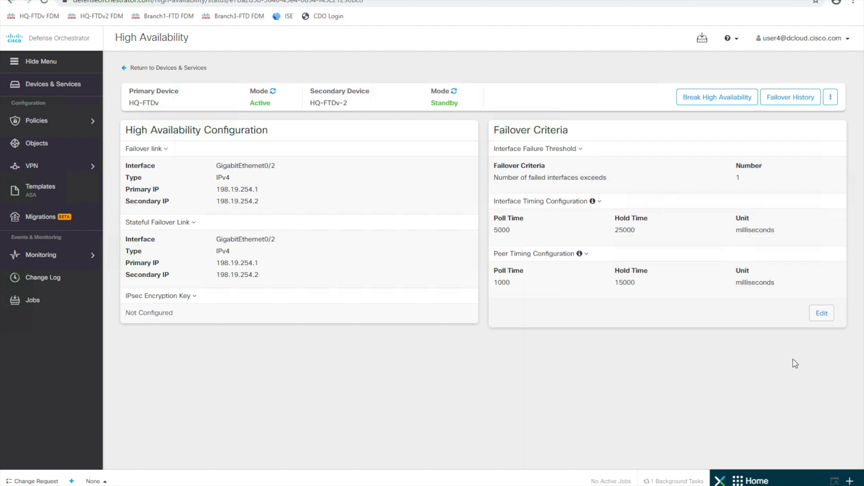
# Use Switch Mode on the HA pair and confirm, making HQ-FTDv-2 active
pyautogui.click(830, 98)
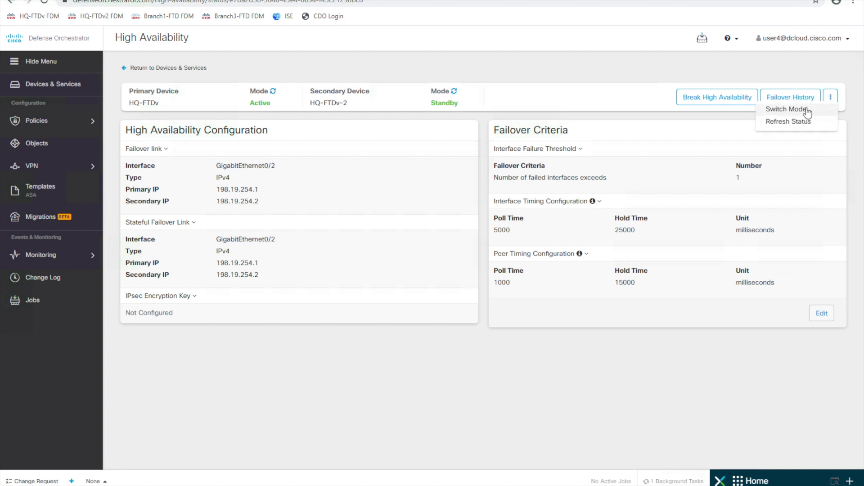
pyautogui.click(805, 109)
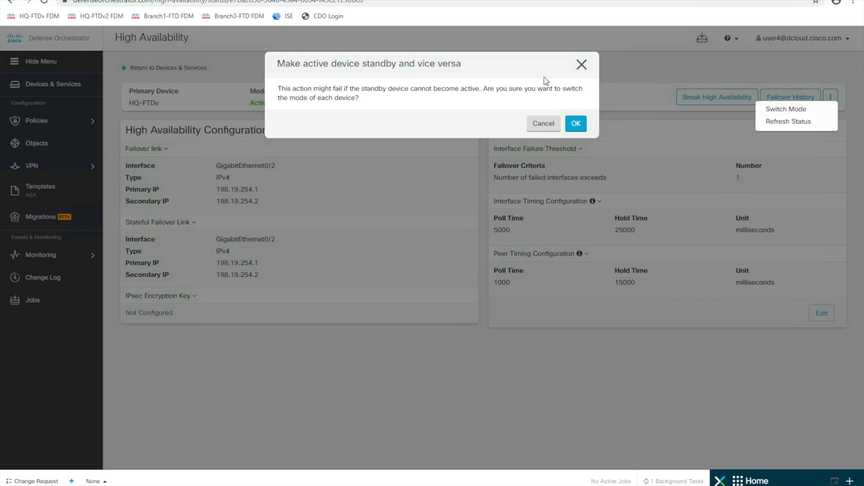
pyautogui.click(584, 127)
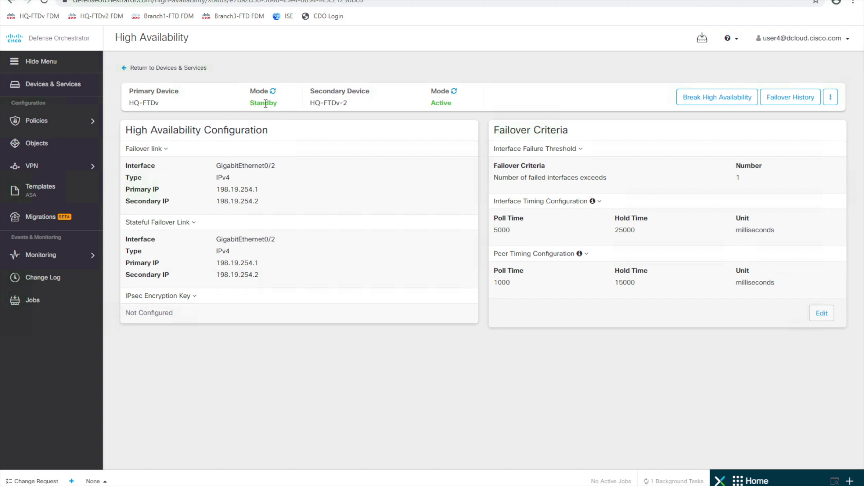
pyautogui.click(48, 85)
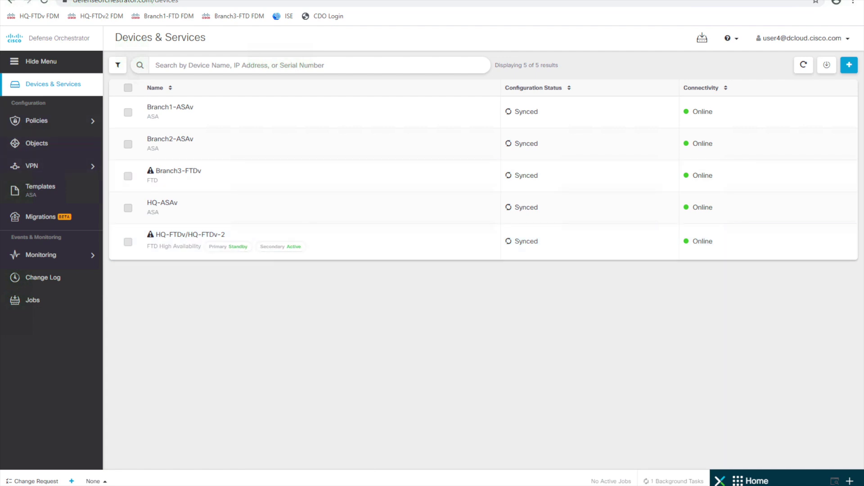
# Bring up the Branch3 host remote desktop showing the earlier ping hq-host results
pyautogui.moveTo(391, 485)
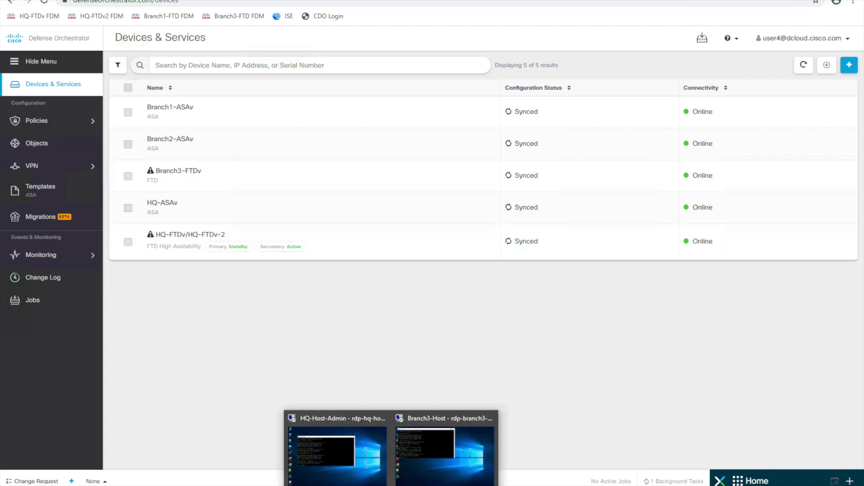
pyautogui.click(425, 474)
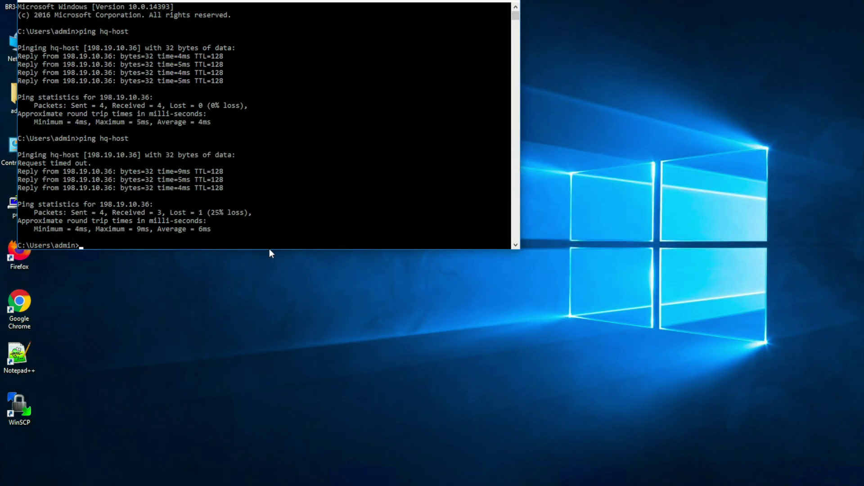
# Rerun ping hq-host from the Branch3 host after the failover
pyautogui.press('Up')
pyautogui.press('Return')
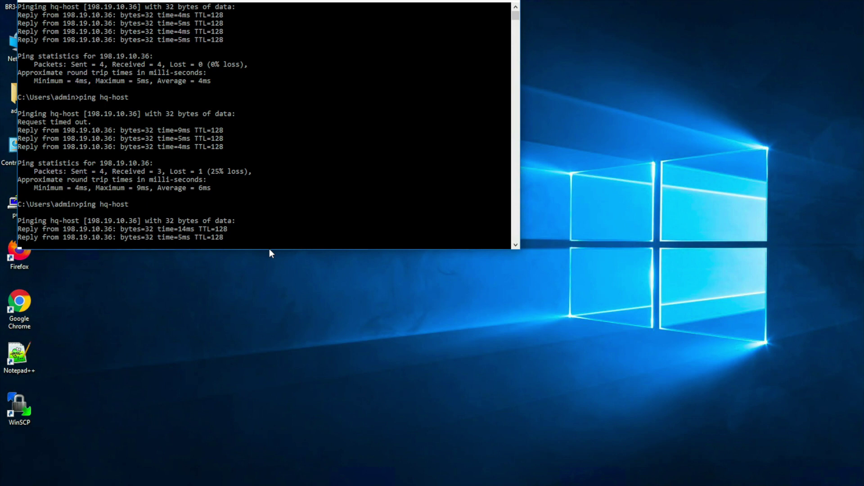